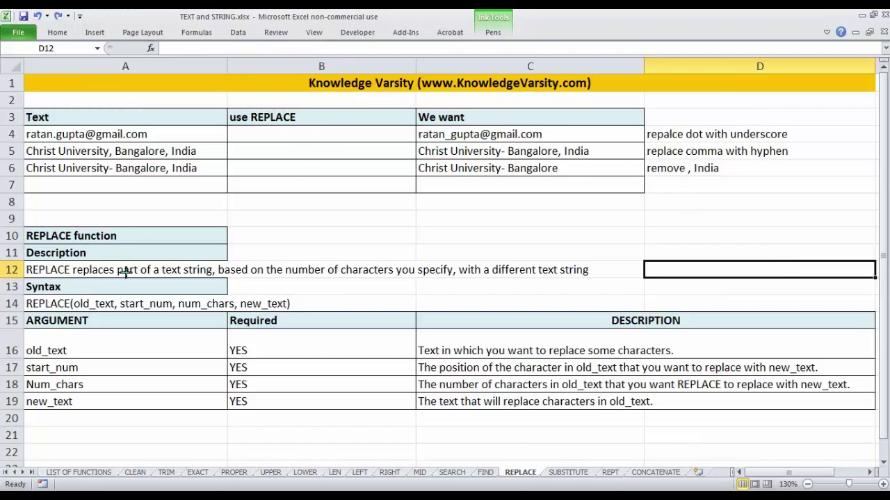
{"action": "left_click_drag", "start_coordinate": [84, 274], "coordinate": [200, 276]}
{"action": "left_click_drag", "start_coordinate": [304, 280], "coordinate": [383, 280]}
{"action": "mouse_move", "coordinate": [564, 254]}
{"action": "left_mouse_down"}
{"action": "mouse_move", "coordinate": [602, 296]}
{"action": "mouse_move", "coordinate": [518, 250]}
{"action": "left_mouse_up"}
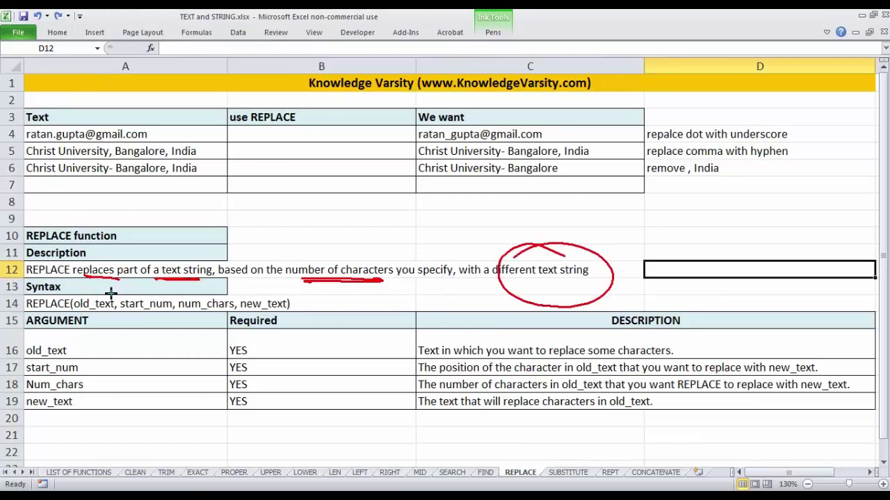
{"action": "left_click_drag", "start_coordinate": [28, 313], "coordinate": [110, 313]}
{"action": "left_click_drag", "start_coordinate": [124, 314], "coordinate": [228, 314]}
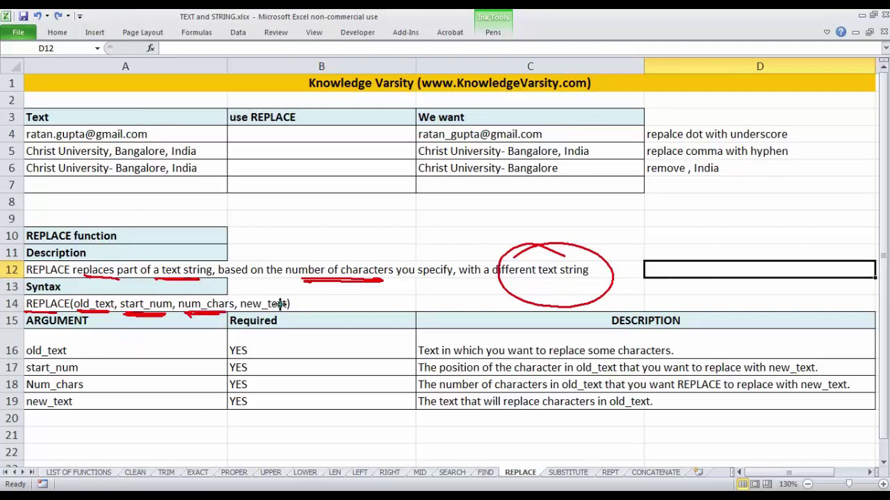
{"action": "left_click_drag", "start_coordinate": [278, 287], "coordinate": [275, 285]}
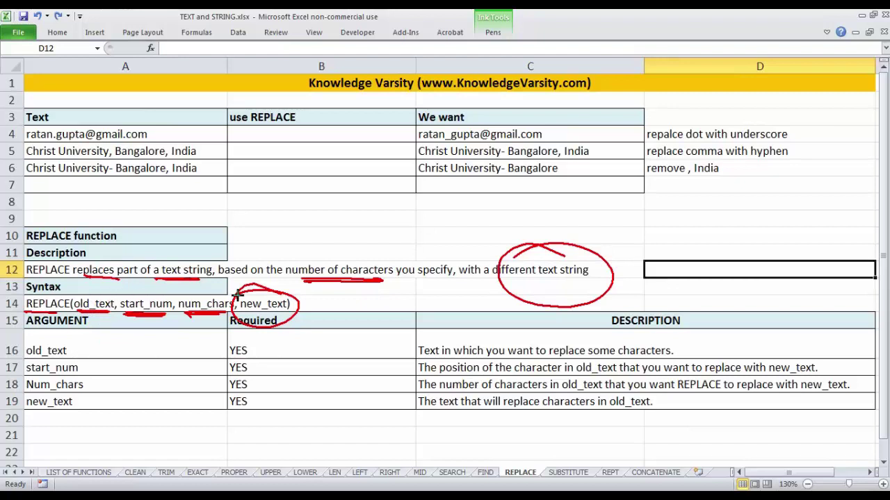
{"action": "key", "text": "e"}
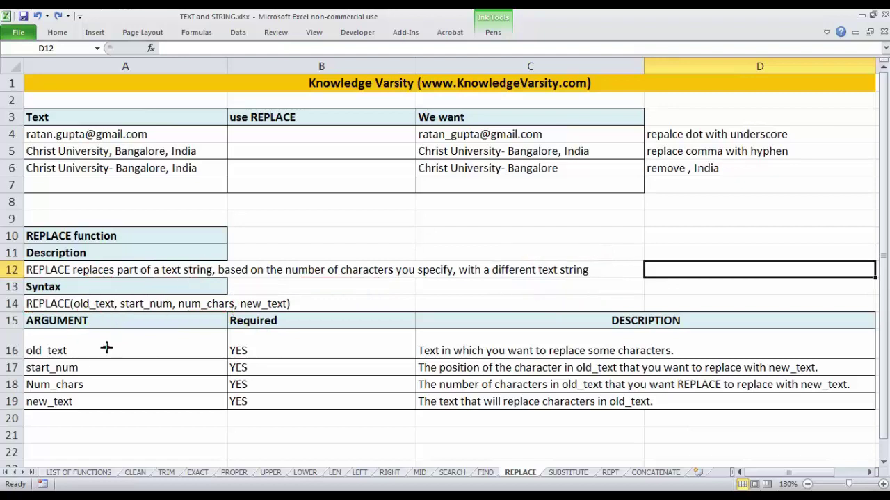
{"action": "left_click_drag", "start_coordinate": [101, 349], "coordinate": [123, 343]}
{"action": "left_click_drag", "start_coordinate": [75, 314], "coordinate": [117, 312]}
{"action": "mouse_move", "coordinate": [25, 142]}
{"action": "left_mouse_down"}
{"action": "mouse_move", "coordinate": [157, 138]}
{"action": "mouse_move", "coordinate": [59, 123]}
{"action": "mouse_move", "coordinate": [24, 137]}
{"action": "left_mouse_up"}
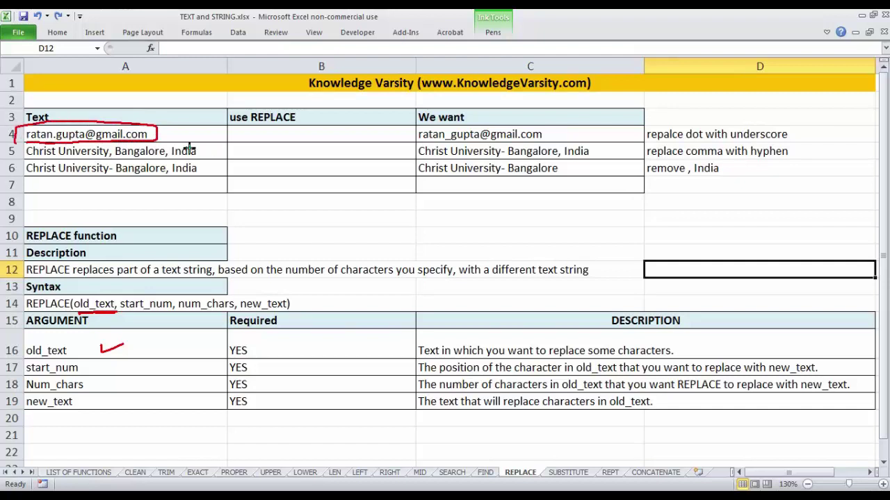
{"action": "mouse_move", "coordinate": [57, 132]}
{"action": "left_mouse_down"}
{"action": "mouse_move", "coordinate": [86, 101]}
{"action": "mouse_move", "coordinate": [92, 108]}
{"action": "left_mouse_up"}
{"action": "left_click_drag", "start_coordinate": [685, 144], "coordinate": [781, 145]}
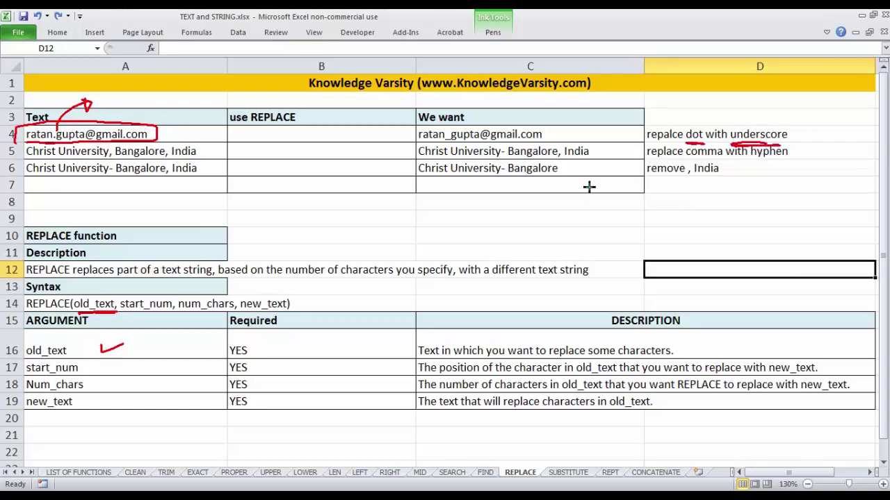
{"action": "mouse_move", "coordinate": [445, 124]}
{"action": "left_mouse_down"}
{"action": "mouse_move", "coordinate": [414, 132]}
{"action": "mouse_move", "coordinate": [506, 143]}
{"action": "mouse_move", "coordinate": [549, 125]}
{"action": "mouse_move", "coordinate": [443, 118]}
{"action": "left_mouse_up"}
{"action": "left_click_drag", "start_coordinate": [165, 119], "coordinate": [201, 118]}
{"action": "mouse_move", "coordinate": [161, 203]}
{"action": "left_mouse_down"}
{"action": "mouse_move", "coordinate": [171, 207]}
{"action": "mouse_move", "coordinate": [159, 205]}
{"action": "left_mouse_up"}
{"action": "left_click_drag", "start_coordinate": [183, 208], "coordinate": [216, 209]}
{"action": "left_click_drag", "start_coordinate": [238, 219], "coordinate": [261, 220]}
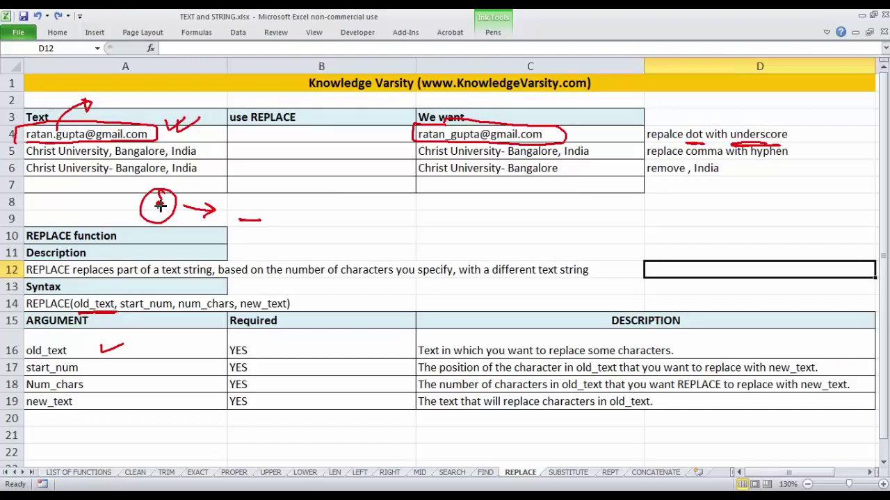
{"action": "mouse_move", "coordinate": [254, 207]}
{"action": "left_mouse_down"}
{"action": "mouse_move", "coordinate": [264, 237]}
{"action": "mouse_move", "coordinate": [258, 206]}
{"action": "left_mouse_up"}
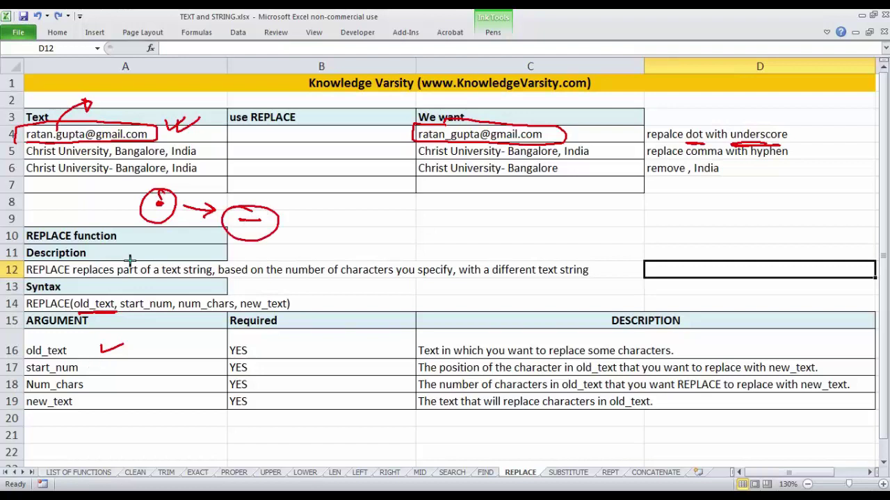
{"action": "mouse_move", "coordinate": [339, 221]}
{"action": "left_mouse_down"}
{"action": "mouse_move", "coordinate": [424, 226]}
{"action": "mouse_move", "coordinate": [459, 245]}
{"action": "mouse_move", "coordinate": [478, 238]}
{"action": "mouse_move", "coordinate": [477, 227]}
{"action": "mouse_move", "coordinate": [502, 238]}
{"action": "mouse_move", "coordinate": [495, 248]}
{"action": "left_mouse_up"}
{"action": "left_click", "coordinate": [508, 232]}
{"action": "mouse_move", "coordinate": [101, 360]}
{"action": "left_mouse_down"}
{"action": "mouse_move", "coordinate": [111, 372]}
{"action": "mouse_move", "coordinate": [131, 360]}
{"action": "left_mouse_up"}
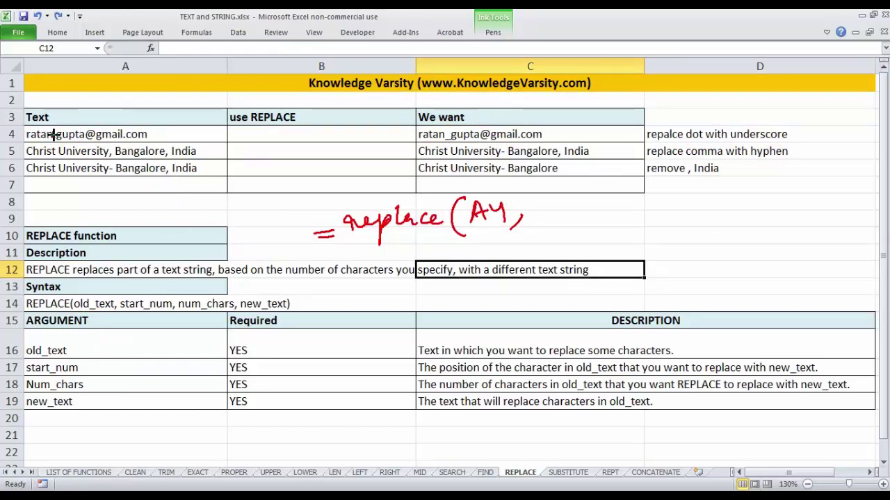
{"action": "mouse_move", "coordinate": [542, 195]}
{"action": "left_mouse_down"}
{"action": "mouse_move", "coordinate": [539, 224]}
{"action": "mouse_move", "coordinate": [557, 226]}
{"action": "left_mouse_up"}
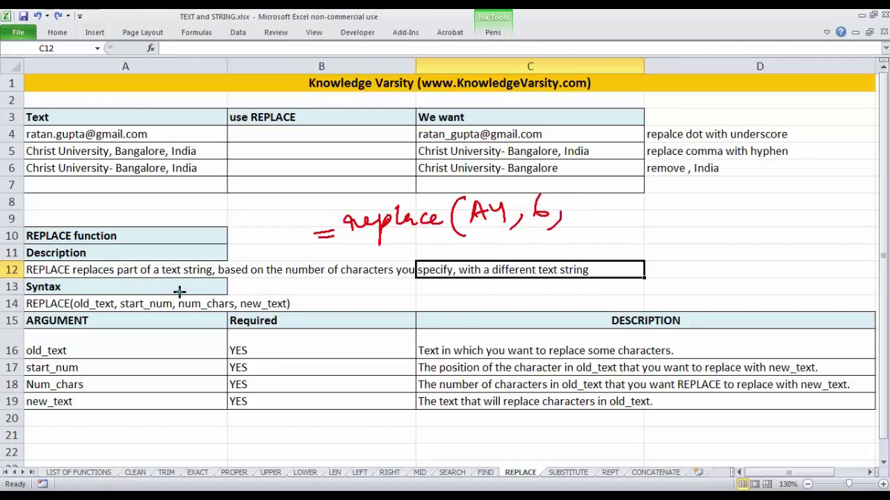
{"action": "mouse_move", "coordinate": [578, 204]}
{"action": "left_mouse_down"}
{"action": "mouse_move", "coordinate": [577, 223]}
{"action": "mouse_move", "coordinate": [592, 233]}
{"action": "left_mouse_up"}
{"action": "mouse_move", "coordinate": [616, 197]}
{"action": "left_mouse_down"}
{"action": "mouse_move", "coordinate": [617, 206]}
{"action": "mouse_move", "coordinate": [660, 210]}
{"action": "mouse_move", "coordinate": [685, 227]}
{"action": "left_mouse_up"}
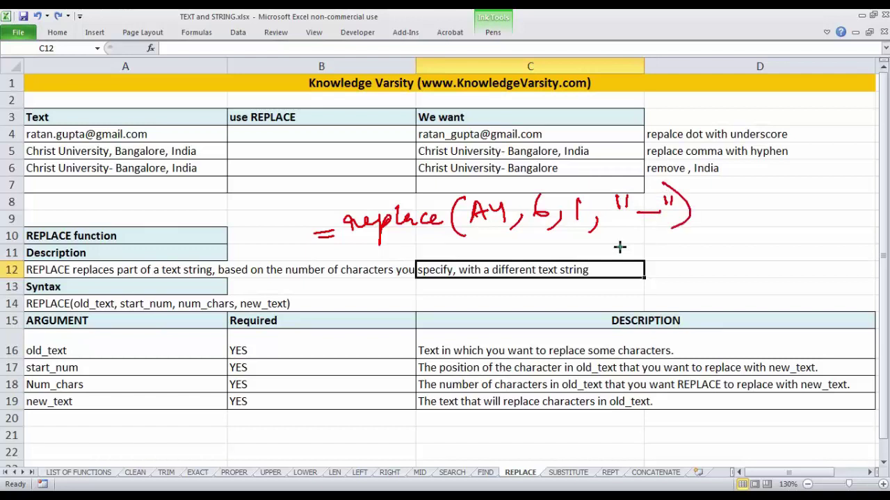
{"action": "mouse_move", "coordinate": [365, 260]}
{"action": "left_mouse_down"}
{"action": "mouse_move", "coordinate": [704, 207]}
{"action": "mouse_move", "coordinate": [334, 199]}
{"action": "mouse_move", "coordinate": [351, 277]}
{"action": "left_mouse_up"}
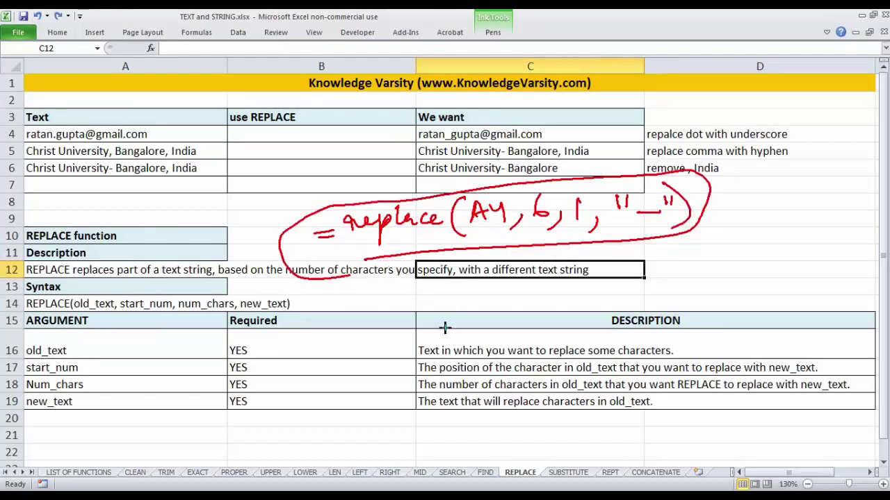
Enter the formula =REPLACE(A4,6,1,"_") in cell B4 to swap the dot in A4 for an underscore.
{"action": "left_click", "coordinate": [329, 133]}
{"action": "type", "text": "=r"}
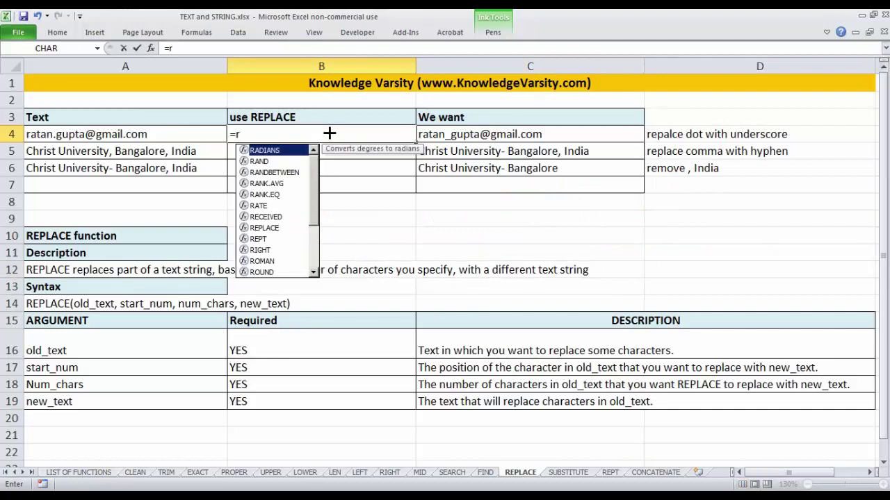
{"action": "type", "text": "ep"}
{"action": "key", "text": "Tab"}
{"action": "type", "text": "A4"}
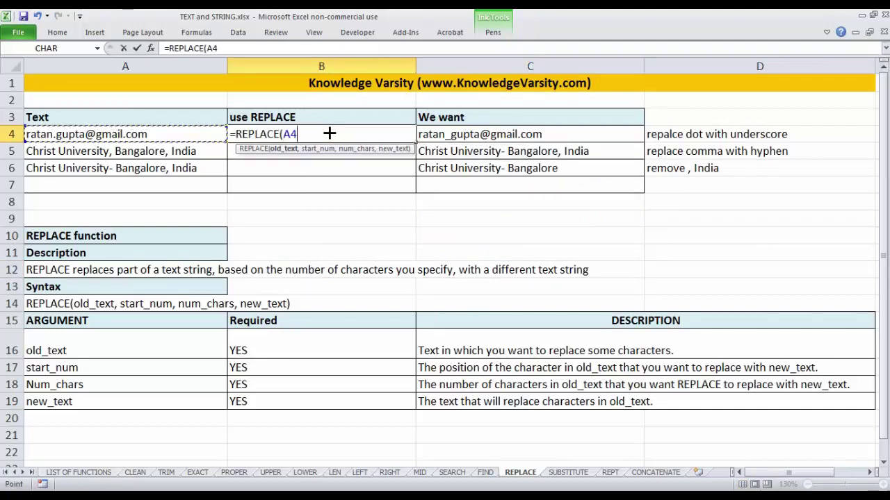
{"action": "type", "text": ",6,1,\"_"}
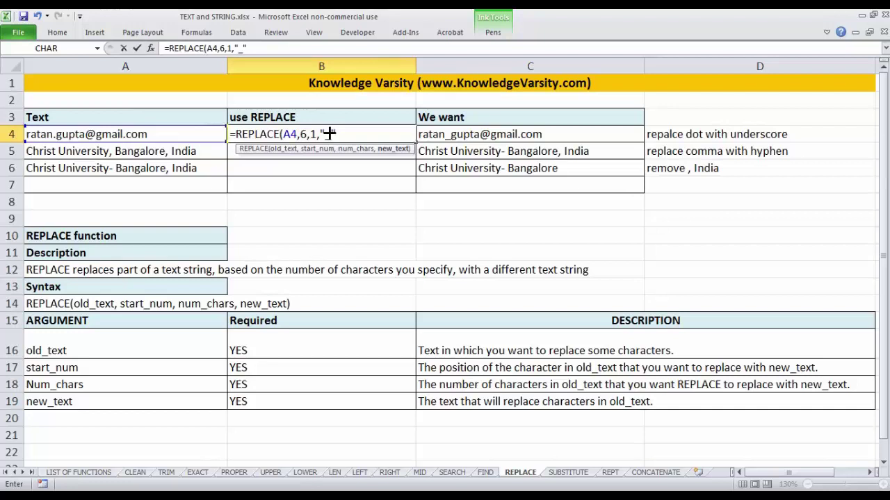
{"action": "key", "text": "Return"}
Inspect the start_num argument in the REPLACE formula in cell B4, leaving the formula as it is.
{"action": "left_click", "coordinate": [330, 133]}
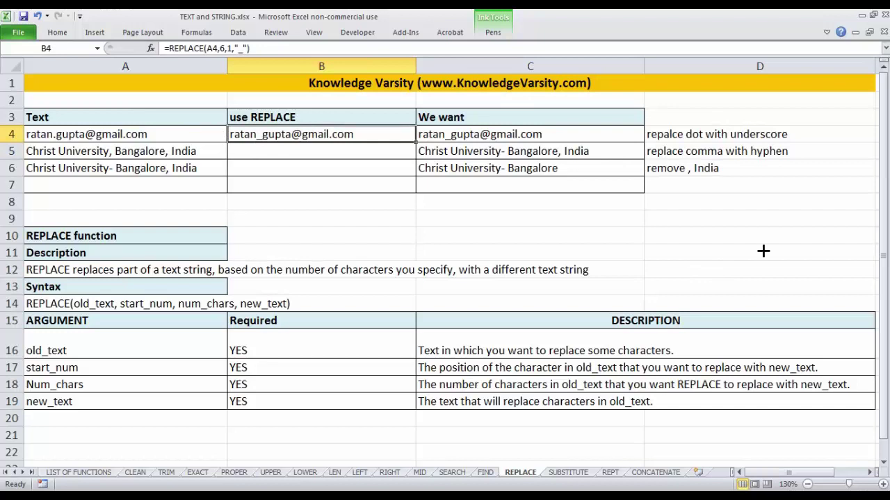
{"action": "key", "text": "F2"}
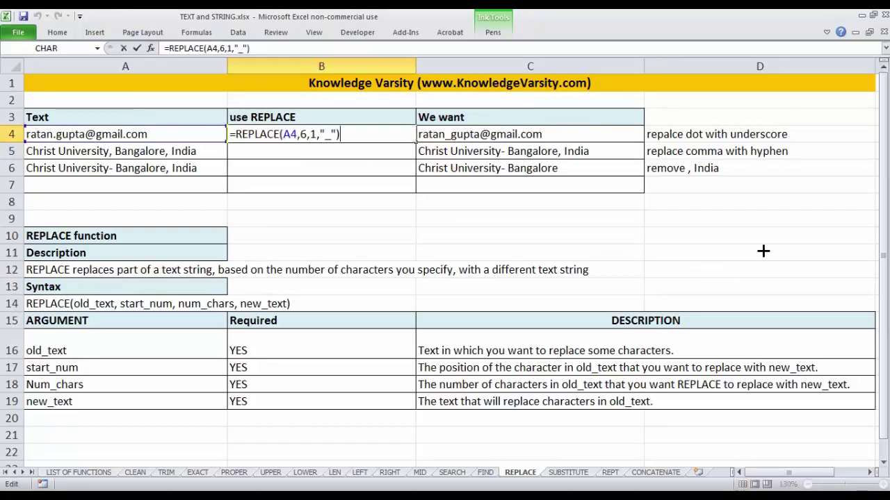
{"action": "key", "text": "Left"}
{"action": "key", "text": "Left"}
{"action": "key", "text": "Left"}
{"action": "key", "text": "Left"}
{"action": "key", "text": "Left"}
{"action": "key", "text": "Left"}
{"action": "key", "text": "Left"}
{"action": "key", "text": "shift+Left"}
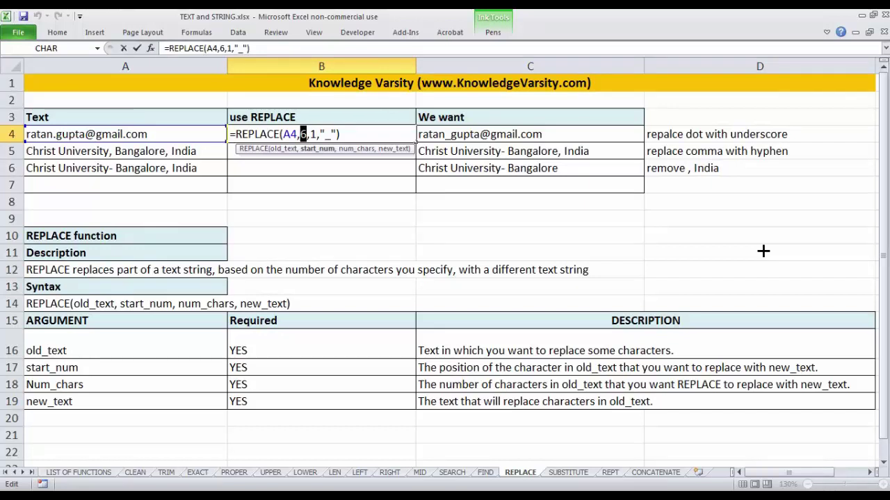
{"action": "key", "text": "ctrl+Return"}
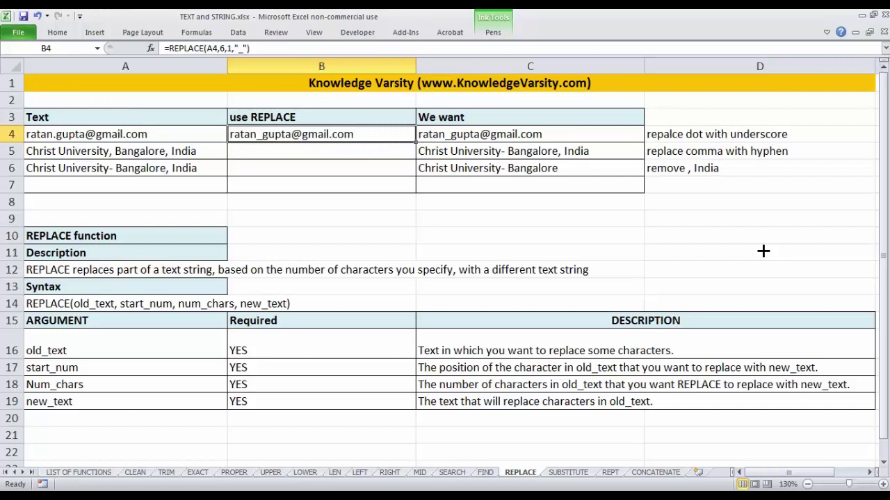
Enter the formula =SEARCH(".",A4) in cell B8 to find the position of the dot in A4.
{"action": "key", "text": "Down"}
{"action": "key", "text": "Down"}
{"action": "key", "text": "Down"}
{"action": "key", "text": "Down"}
{"action": "type", "text": "="}
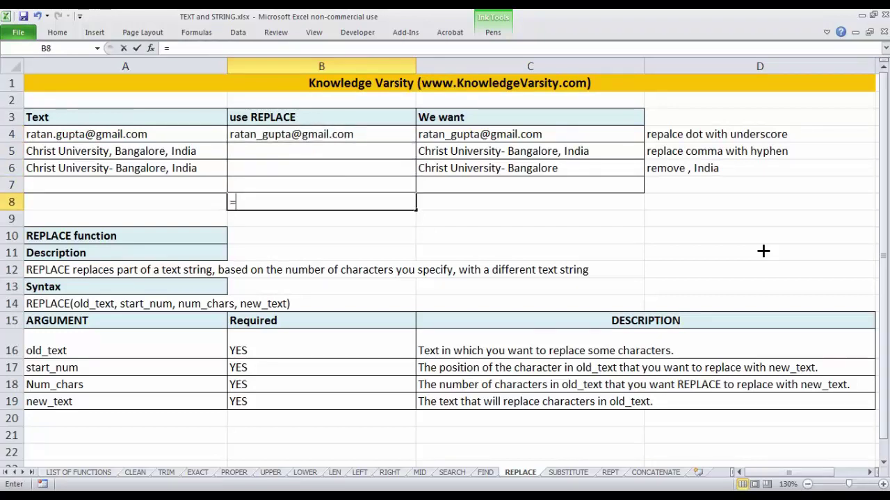
{"action": "type", "text": "sear"}
{"action": "key", "text": "Tab"}
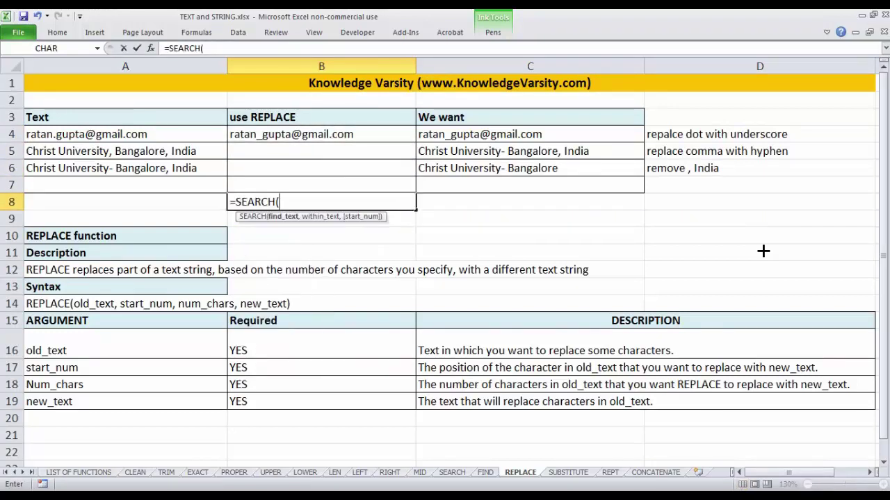
{"action": "type", "text": "\".\","}
{"action": "key", "text": "Up"}
{"action": "key", "text": "Up"}
{"action": "key", "text": "Up"}
{"action": "key", "text": "Left"}
{"action": "key", "text": "Up"}
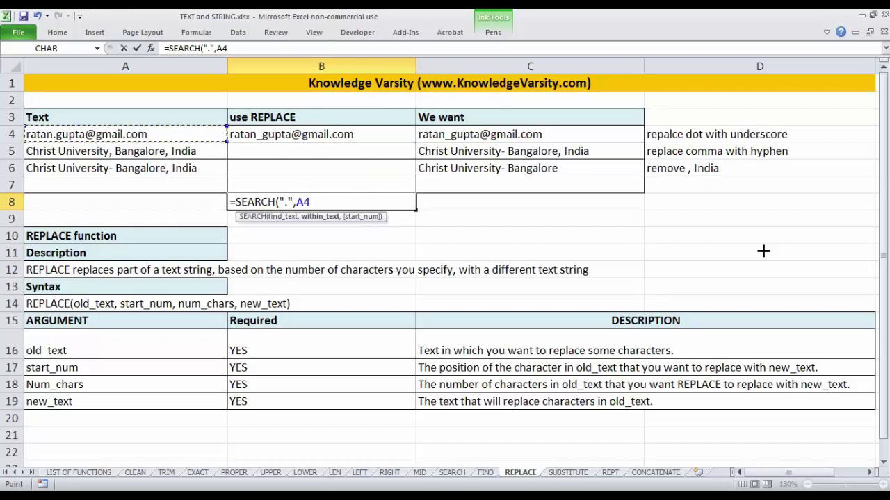
{"action": "type", "text": ","}
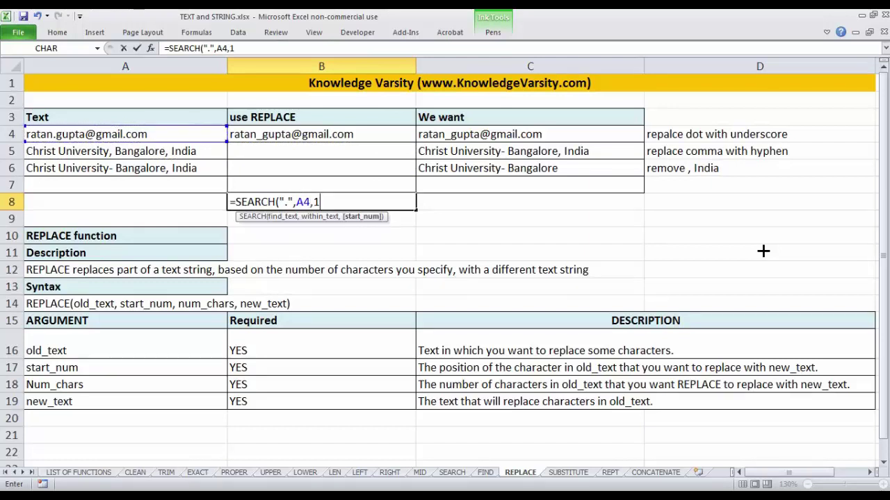
{"action": "type", "text": "1"}
{"action": "key", "text": "BackSpace"}
{"action": "key", "text": "BackSpace"}
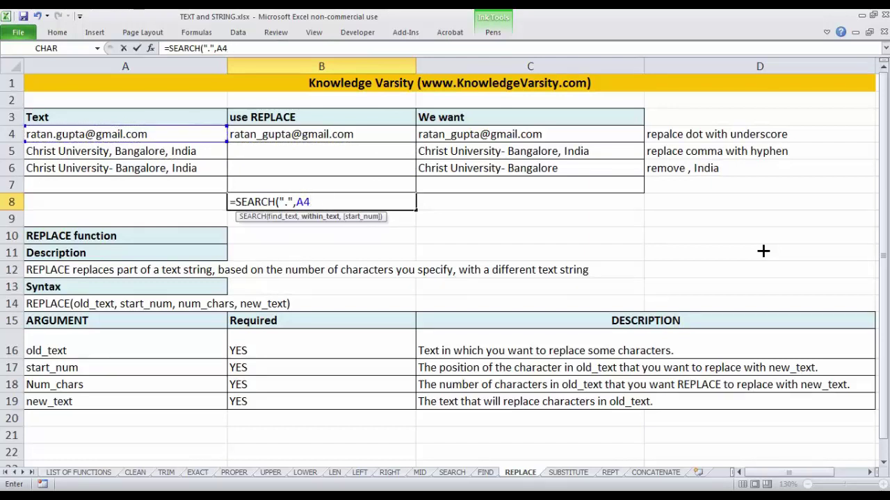
{"action": "type", "text": ")"}
{"action": "key", "text": "ctrl+Return"}
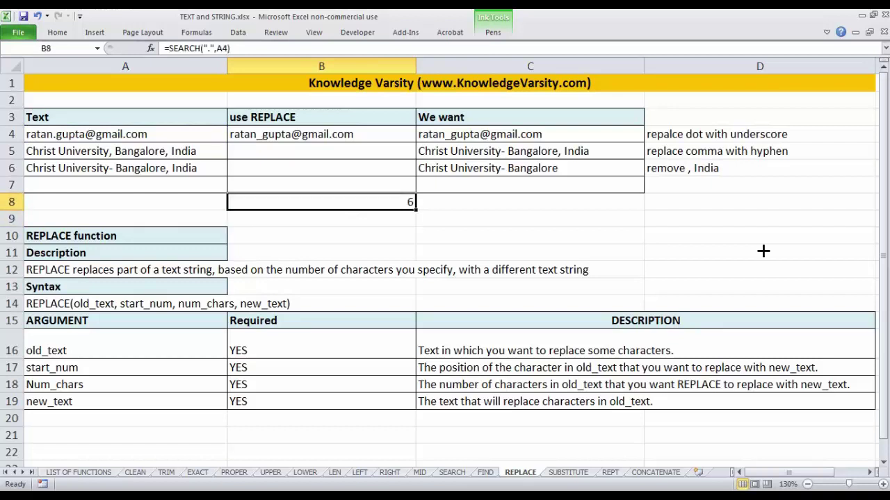
Copy the SEARCH formula text out of cell B8 and clear that cell.
{"action": "key", "text": "F2"}
{"action": "key", "text": "shift+Home"}
{"action": "key", "text": "ctrl+c"}
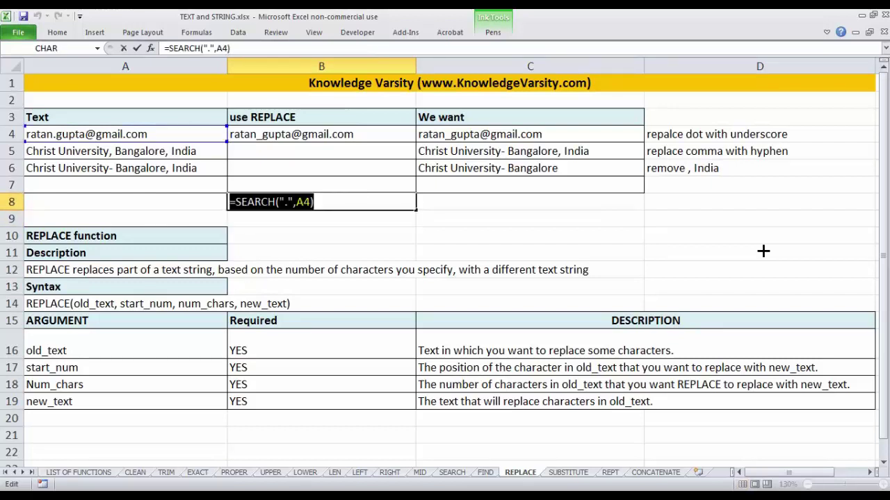
{"action": "key", "text": "Delete"}
{"action": "key", "text": "Return"}
Replace the hard-coded 6 in B4's formula with the copied search, making it =REPLACE(A4,SEARCH(".",A4),1,"_").
{"action": "key", "text": "Up"}
{"action": "key", "text": "Up"}
{"action": "key", "text": "Up"}
{"action": "key", "text": "Up"}
{"action": "key", "text": "Up"}
{"action": "type", "text": "=REPLACE(A4,6,1,\"_\")"}
{"action": "key", "text": "Left"}
{"action": "key", "text": "Left"}
{"action": "key", "text": "Left"}
{"action": "key", "text": "Left"}
{"action": "key", "text": "Left"}
{"action": "key", "text": "Left"}
{"action": "key", "text": "Left"}
{"action": "key", "text": "ctrl+v"}
{"action": "key", "text": "Left"}
{"action": "key", "text": "Left"}
{"action": "key", "text": "Left"}
{"action": "key", "text": "Left"}
{"action": "key", "text": "Left"}
{"action": "key", "text": "Left"}
{"action": "key", "text": "Left"}
{"action": "key", "text": "Left"}
{"action": "key", "text": "Left"}
{"action": "key", "text": "Left"}
{"action": "key", "text": "Left"}
{"action": "key", "text": "BackSpace"}
{"action": "key", "text": "Return"}
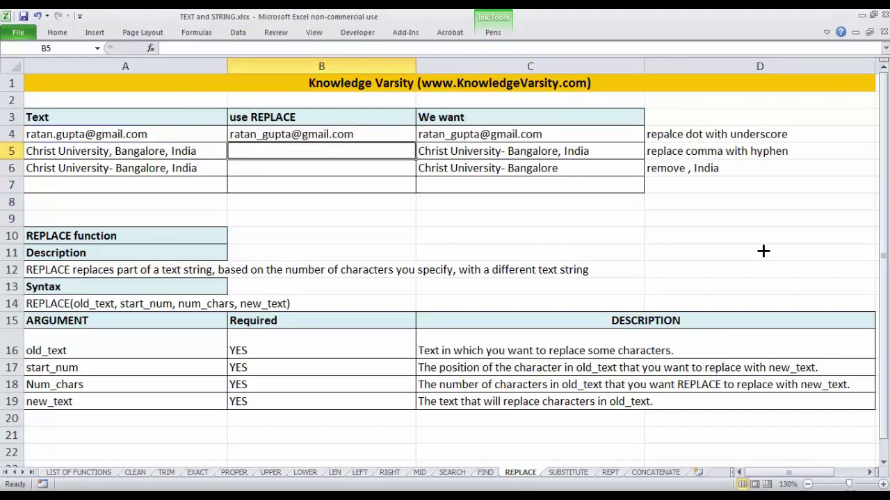
Examine the nested SEARCH part of the formula in cell B4, especially its find_text argument, without changing it.
{"action": "key", "text": "Up"}
{"action": "key", "text": "F2"}
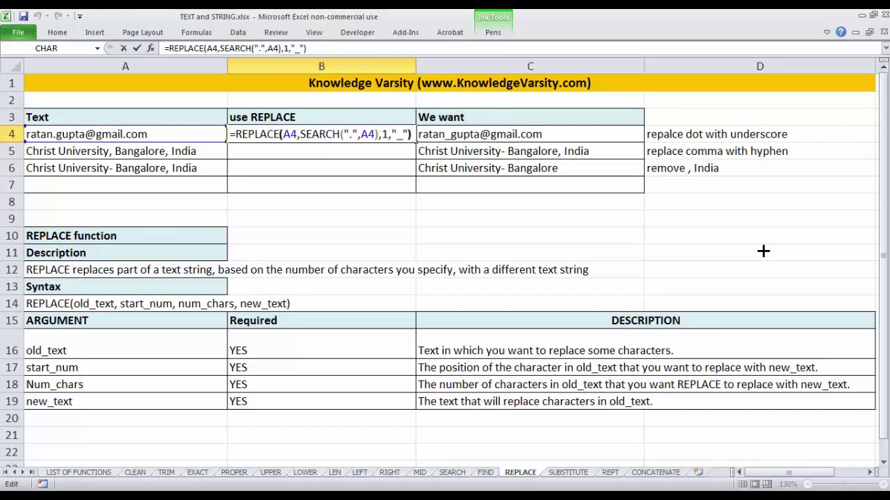
{"action": "key", "text": "Left"}
{"action": "key", "text": "Left"}
{"action": "key", "text": "Left"}
{"action": "key", "text": "Left"}
{"action": "key", "text": "Left"}
{"action": "key", "text": "Left"}
{"action": "key", "text": "Left"}
{"action": "key", "text": "Left"}
{"action": "key", "text": "Left"}
{"action": "key", "text": "Left"}
{"action": "key", "text": "Left"}
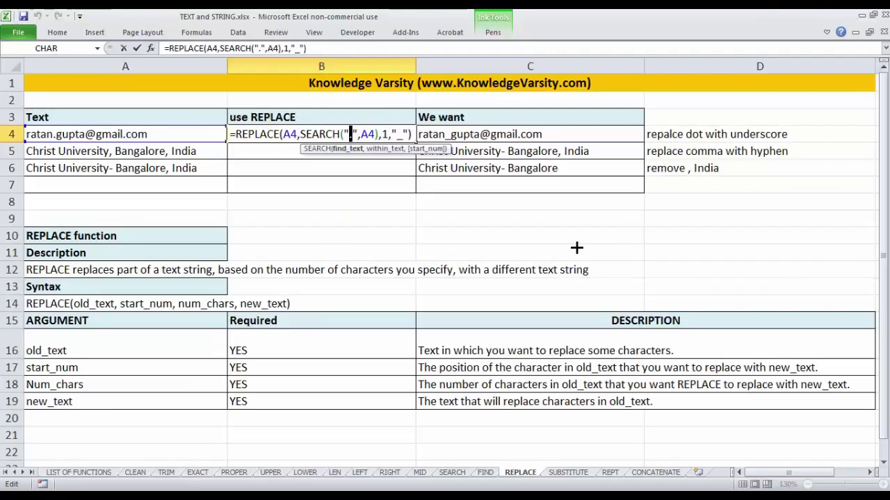
{"action": "key", "text": "Return"}
{"action": "key", "text": "Up"}
{"action": "key", "text": "F2"}
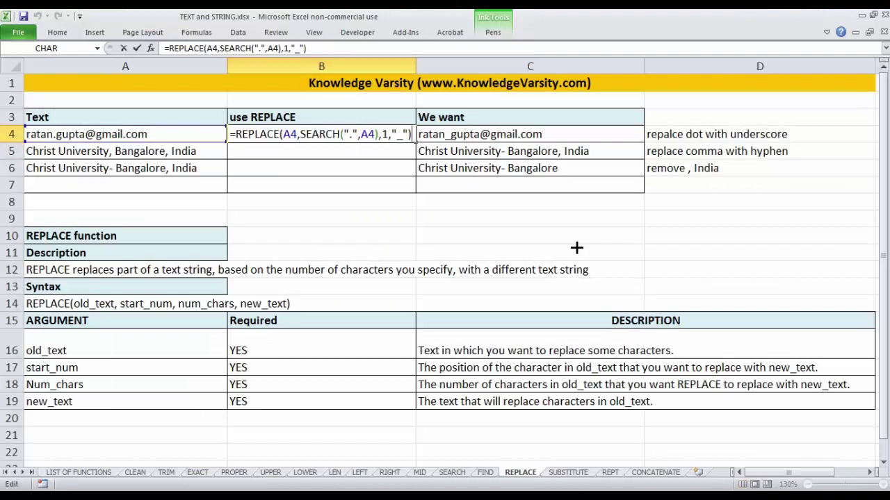
{"action": "key", "text": "Escape"}
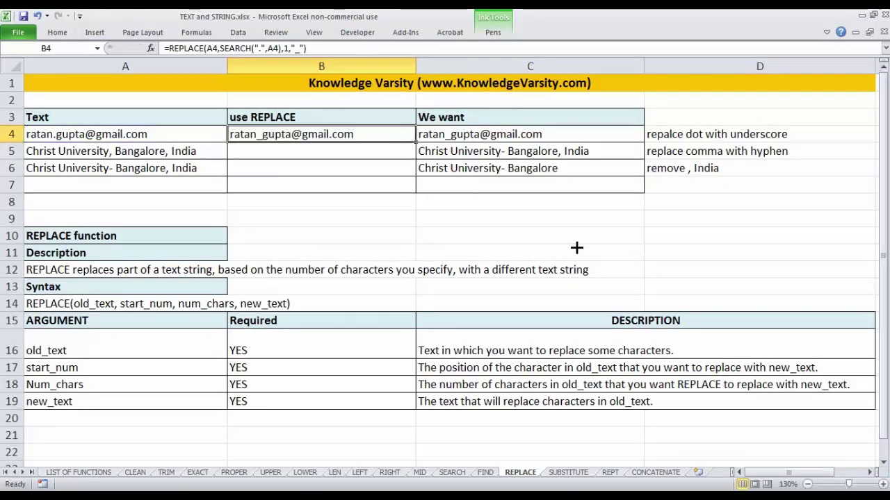
{"action": "key", "text": "ctrl"}
{"action": "mouse_move", "coordinate": [108, 151]}
{"action": "left_mouse_down"}
{"action": "mouse_move", "coordinate": [104, 171]}
{"action": "mouse_move", "coordinate": [106, 148]}
{"action": "left_mouse_up"}
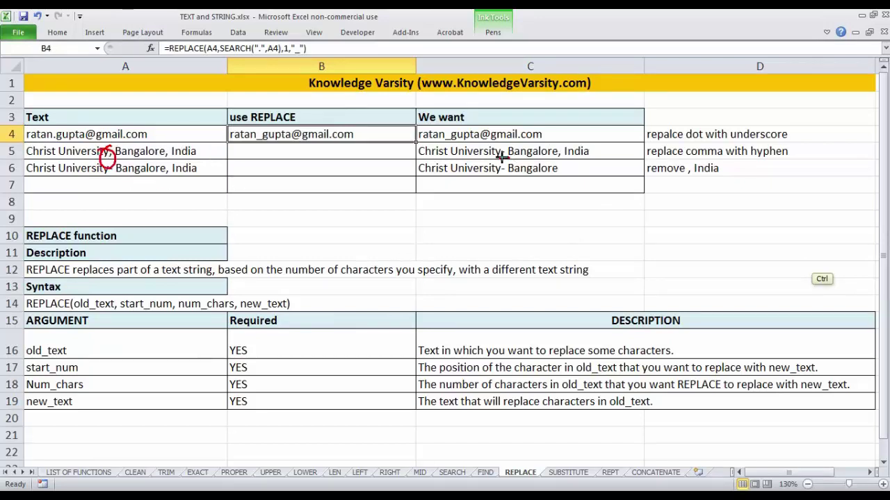
{"action": "left_click_drag", "start_coordinate": [191, 153], "coordinate": [230, 143]}
{"action": "key", "text": "Escape"}
{"action": "left_click_drag", "start_coordinate": [467, 159], "coordinate": [553, 159]}
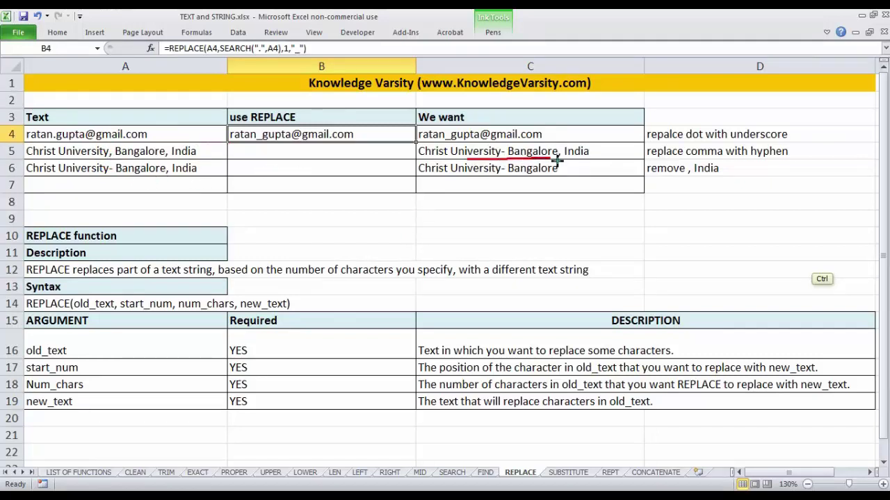
{"action": "left_click_drag", "start_coordinate": [33, 180], "coordinate": [117, 178]}
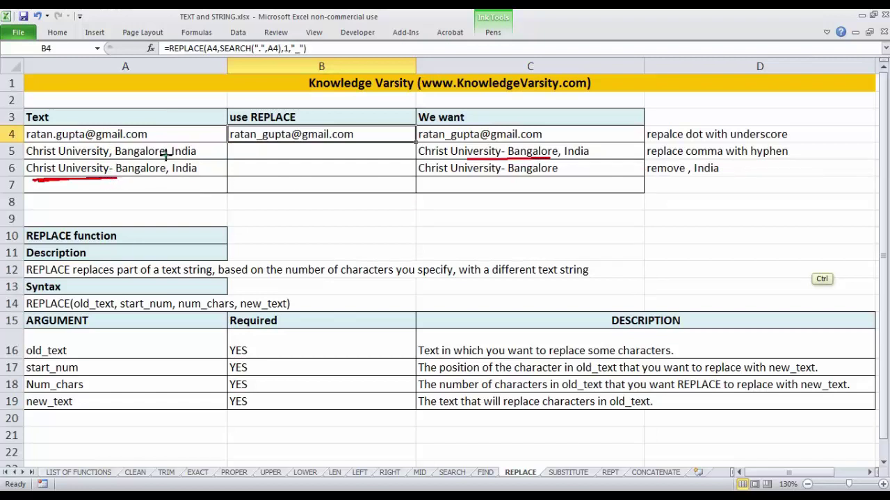
{"action": "mouse_move", "coordinate": [162, 171]}
{"action": "left_mouse_down"}
{"action": "mouse_move", "coordinate": [212, 186]}
{"action": "mouse_move", "coordinate": [206, 159]}
{"action": "left_mouse_up"}
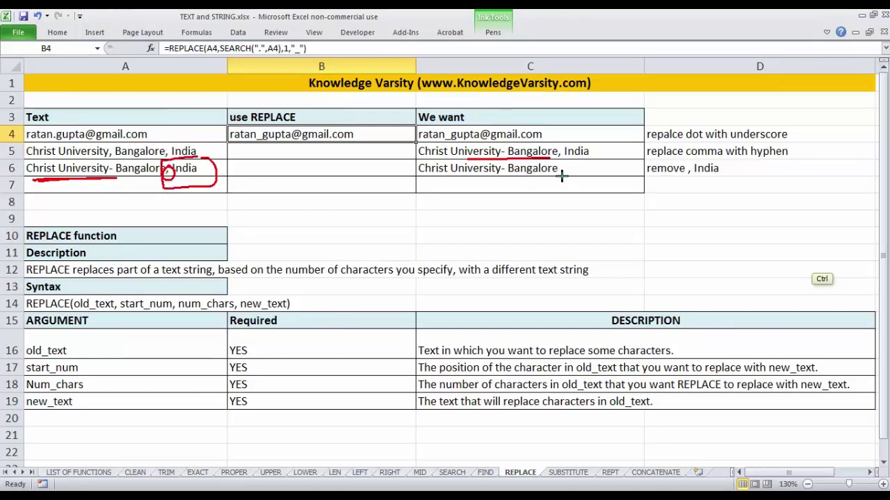
{"action": "left_click_drag", "start_coordinate": [705, 157], "coordinate": [674, 182]}
{"action": "left_click_drag", "start_coordinate": [689, 180], "coordinate": [716, 183]}
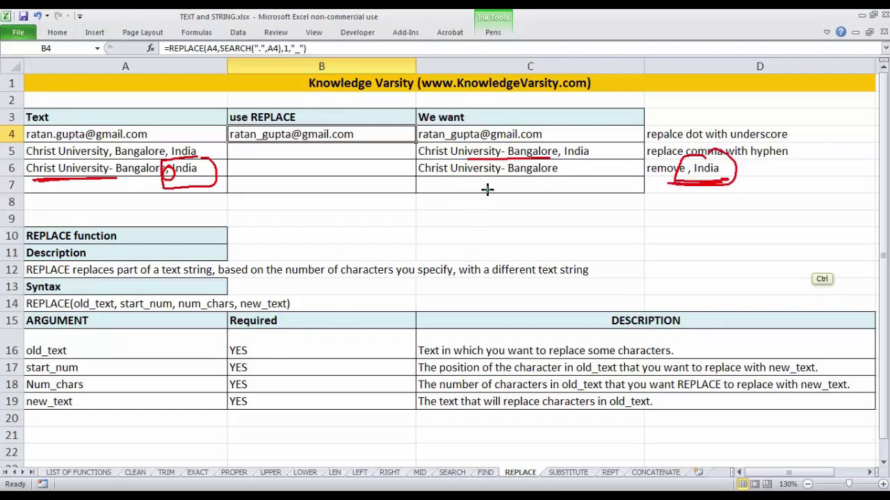
{"action": "left_click_drag", "start_coordinate": [427, 200], "coordinate": [472, 193]}
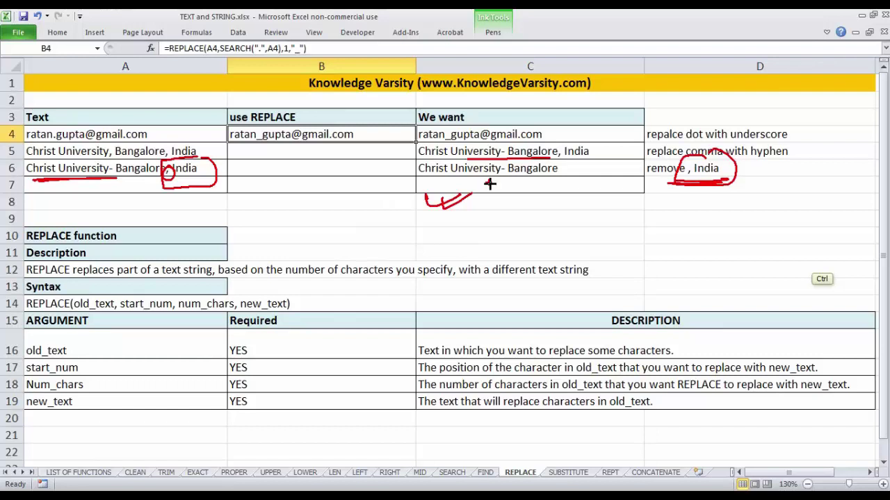
{"action": "mouse_move", "coordinate": [276, 204]}
{"action": "left_mouse_down"}
{"action": "mouse_move", "coordinate": [341, 192]}
{"action": "mouse_move", "coordinate": [251, 244]}
{"action": "mouse_move", "coordinate": [285, 202]}
{"action": "left_mouse_up"}
{"action": "left_click_drag", "start_coordinate": [258, 247], "coordinate": [372, 213]}
{"action": "left_click_drag", "start_coordinate": [270, 257], "coordinate": [343, 234]}
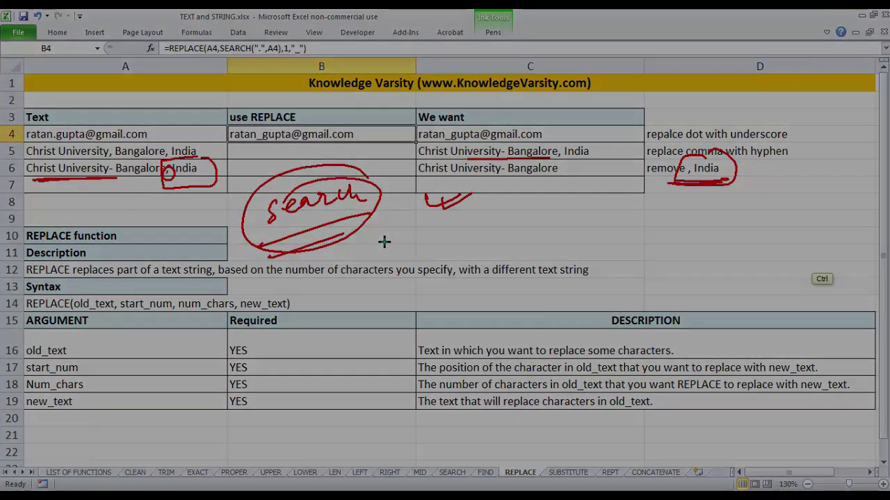